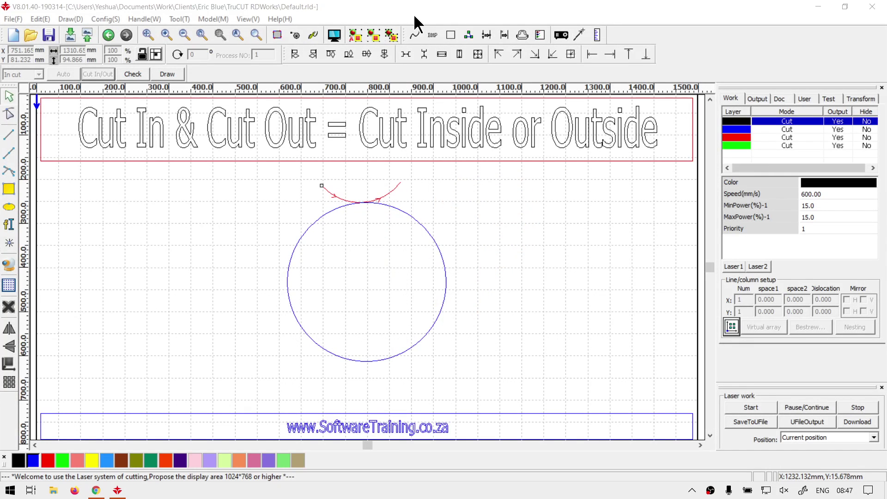
Step: Bring RDWorks forward and toggle the cut in/out controls off and back on
left_click(412, 10)
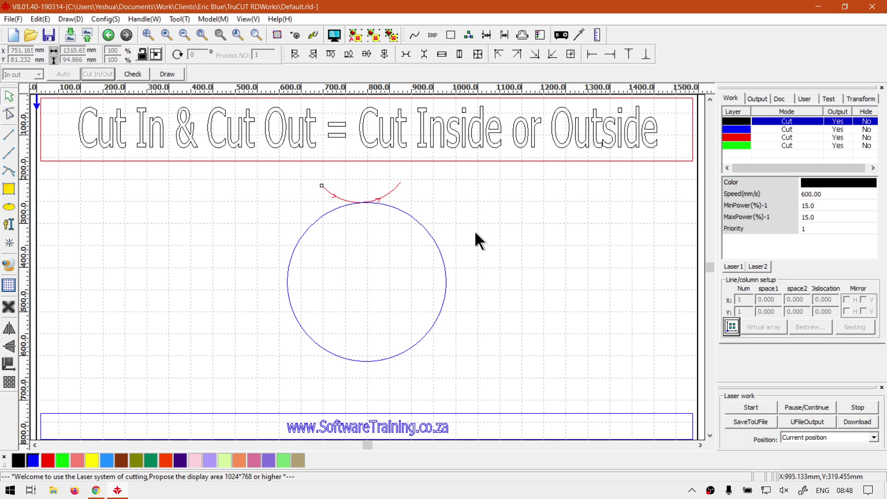
left_click(252, 19)
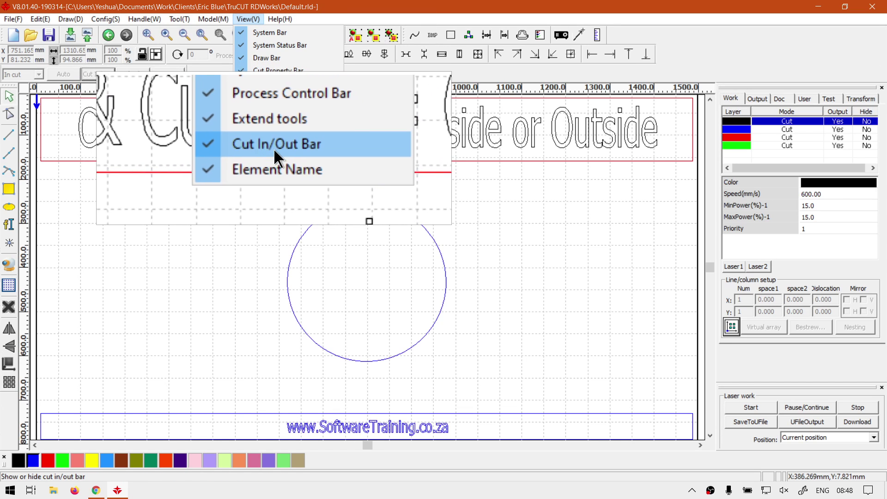
left_click(274, 148)
left_click(247, 19)
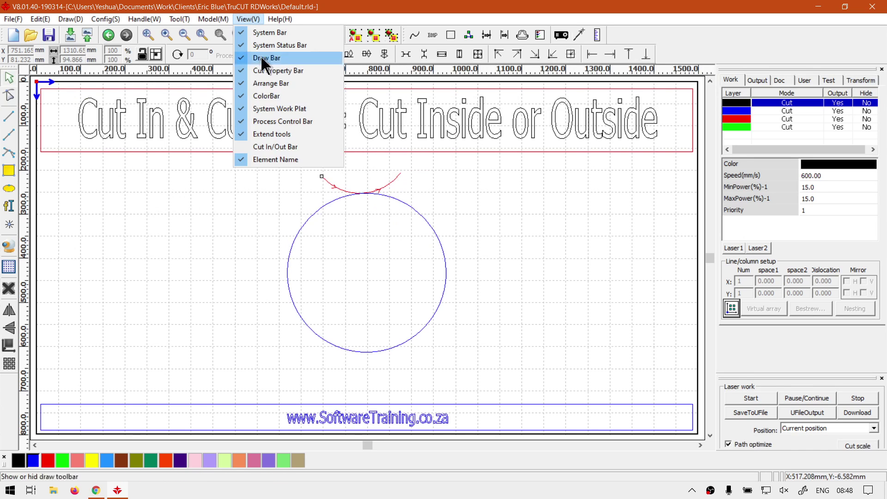
left_click(279, 148)
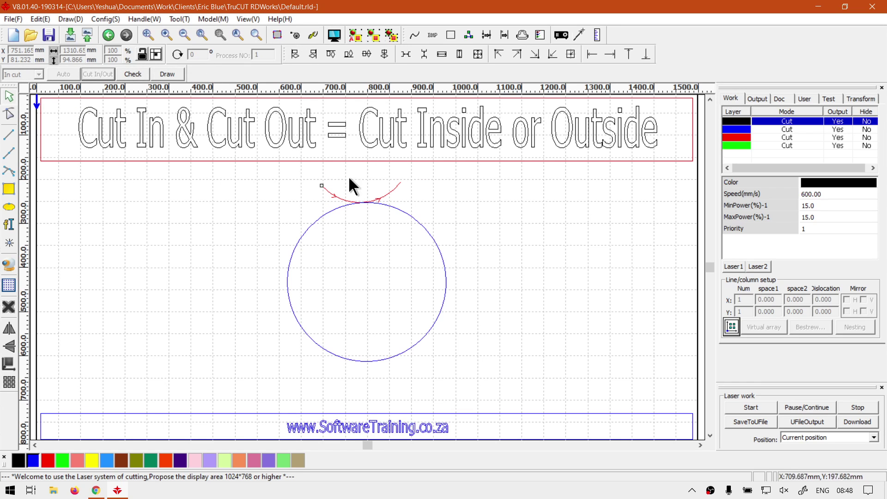
Step: Select the circle, review its cut in/out settings, and keep its cut mode as Out cut
left_click(317, 213)
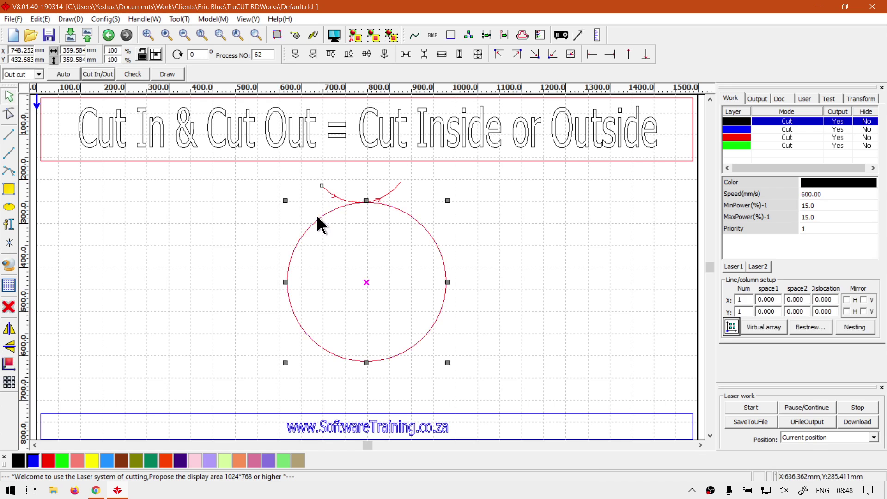
left_click(296, 36)
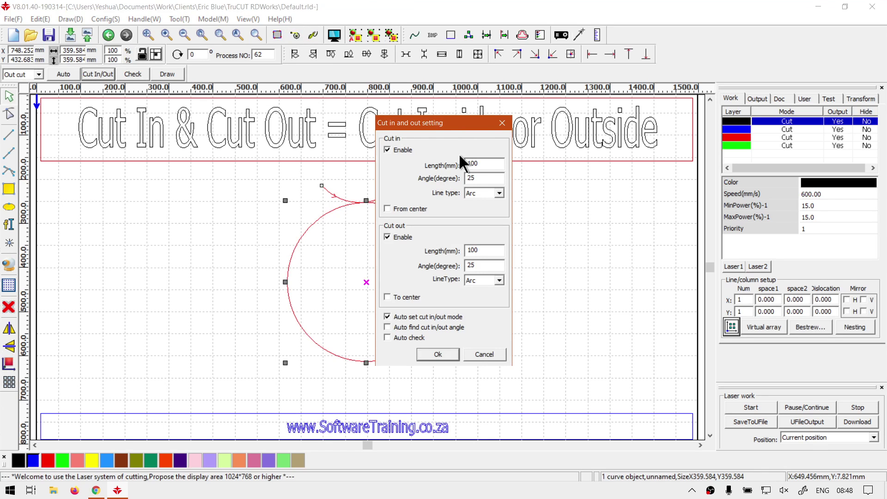
left_click(484, 354)
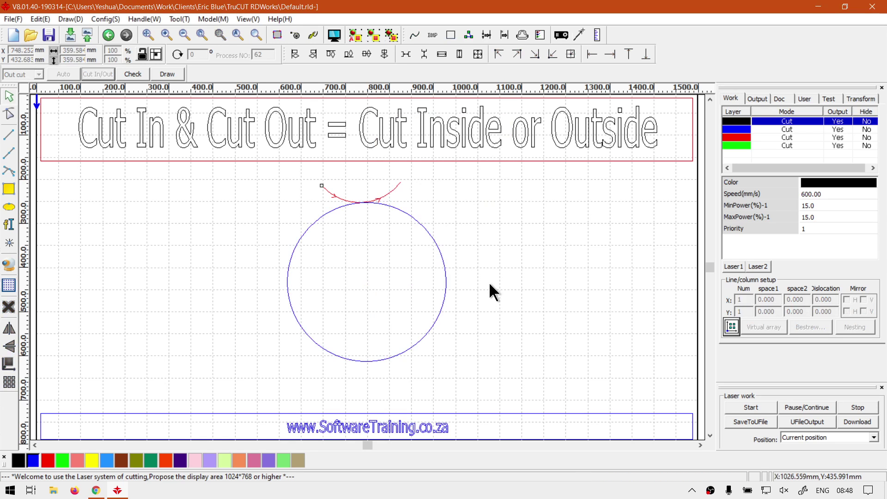
left_click(417, 220)
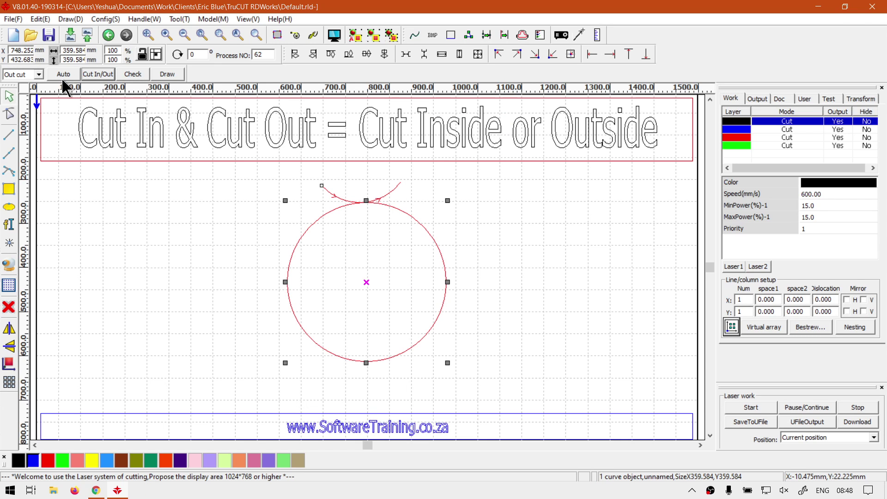
left_click(8, 77)
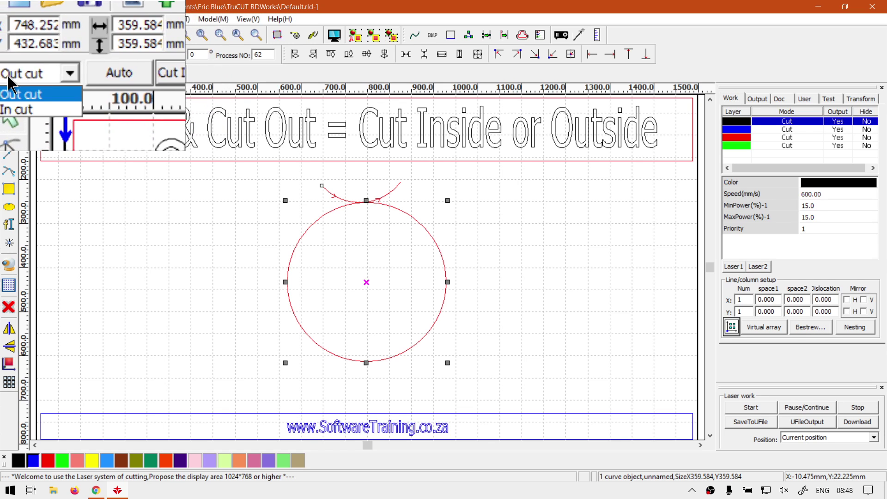
left_click(9, 79)
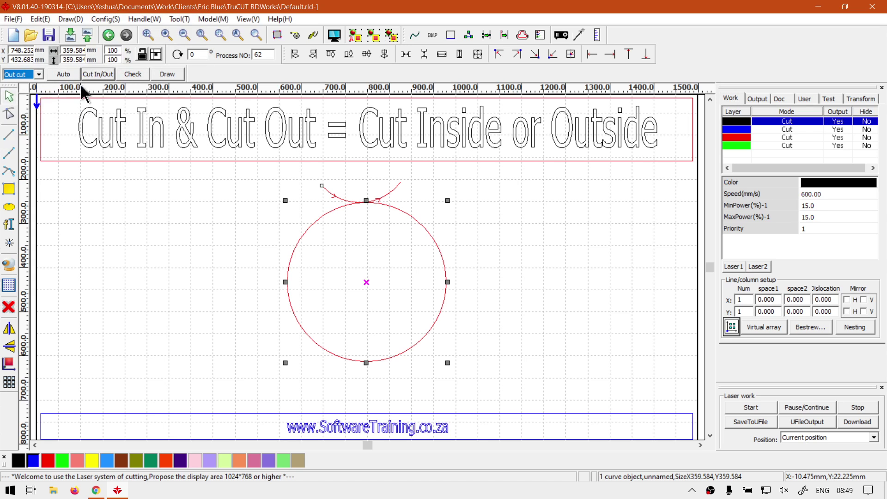
Step: Redraw the lead-in at the circle's top node so it starts inside the circle
left_click(96, 75)
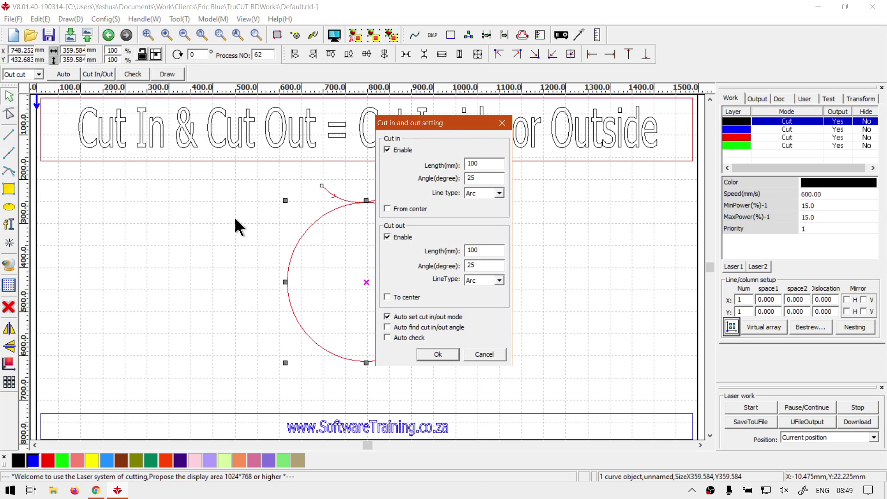
left_click(485, 354)
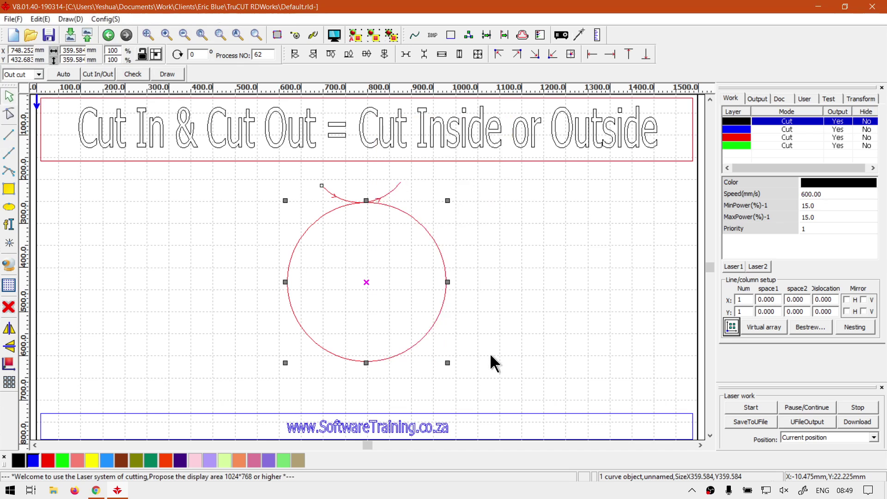
left_click(169, 74)
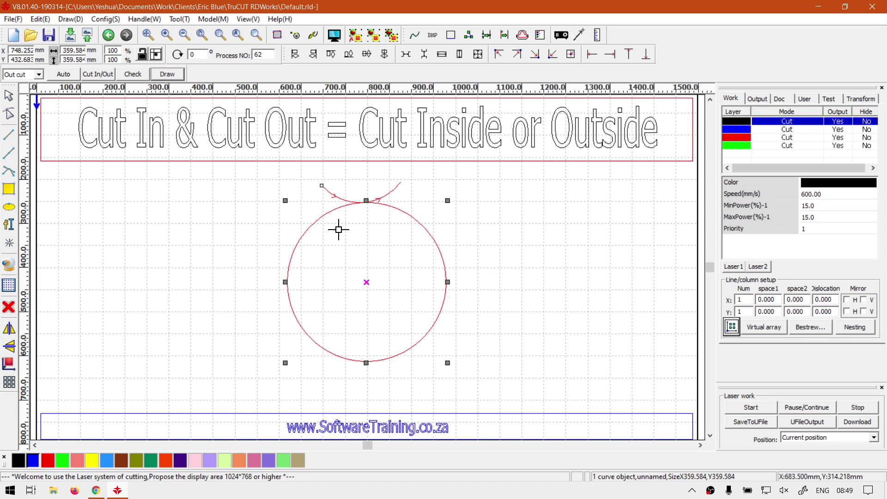
left_click(367, 201)
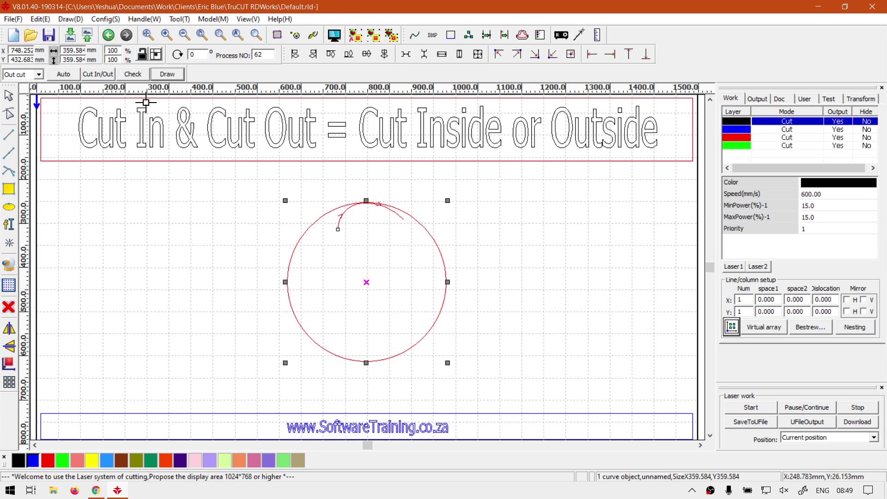
Step: Change the circle's cut-out angle from 25 to 45 degrees and verify the setting
left_click(102, 74)
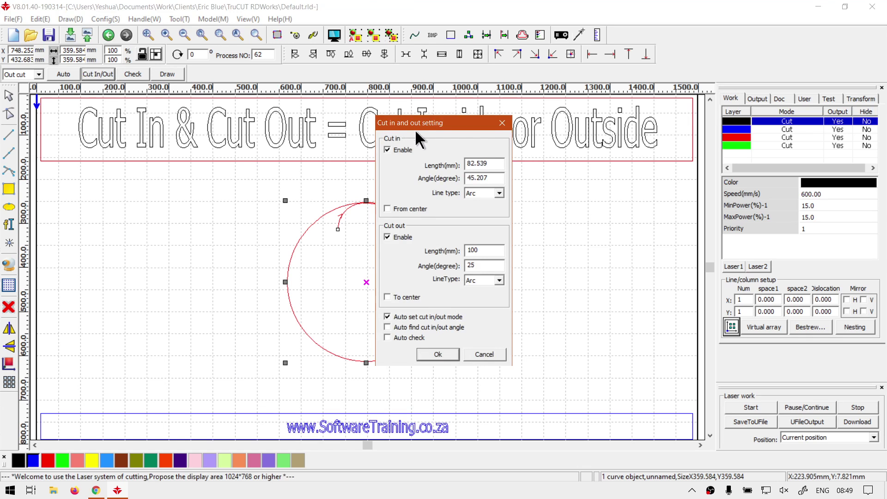
left_click_drag(416, 129, 650, 116)
left_click_drag(721, 252, 699, 253)
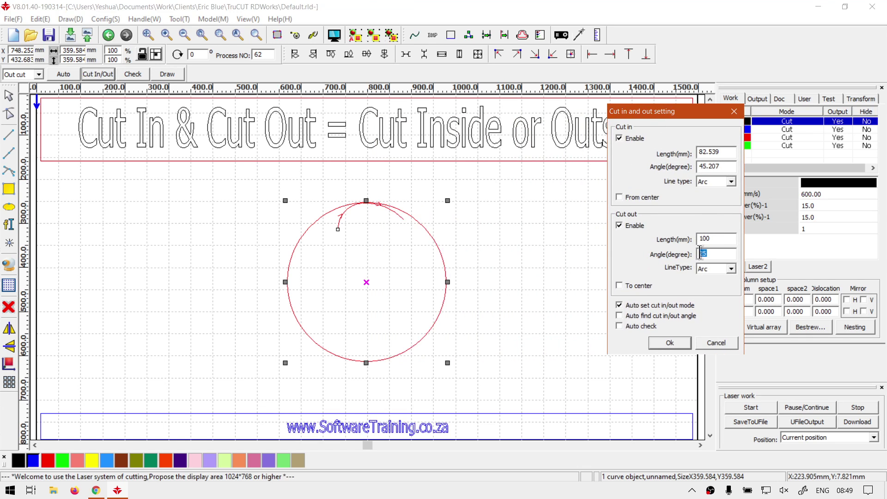
type("45")
left_click(669, 342)
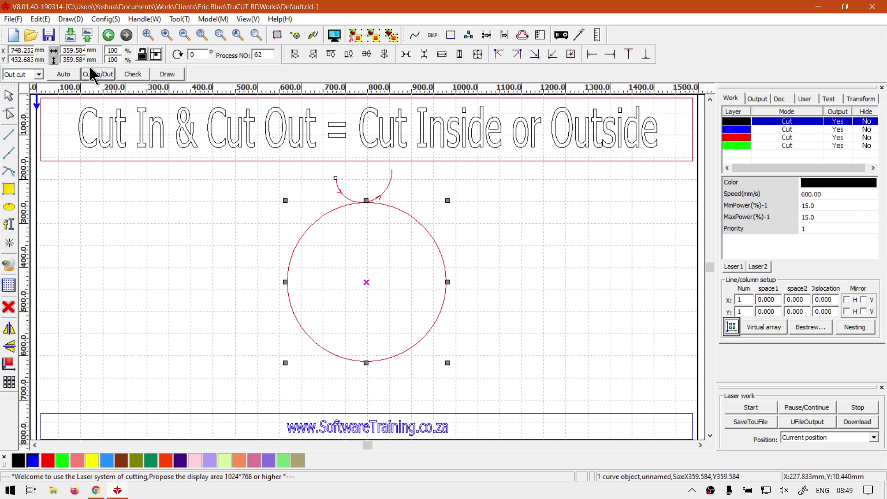
left_click(98, 74)
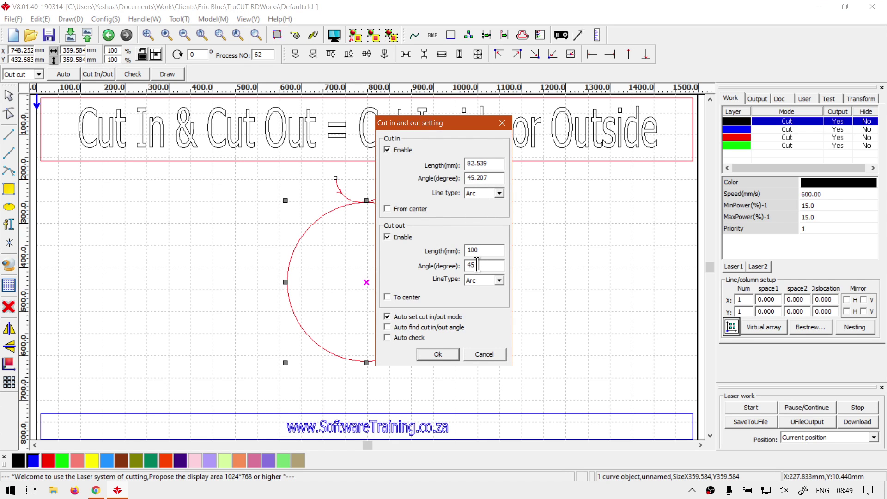
left_click(484, 354)
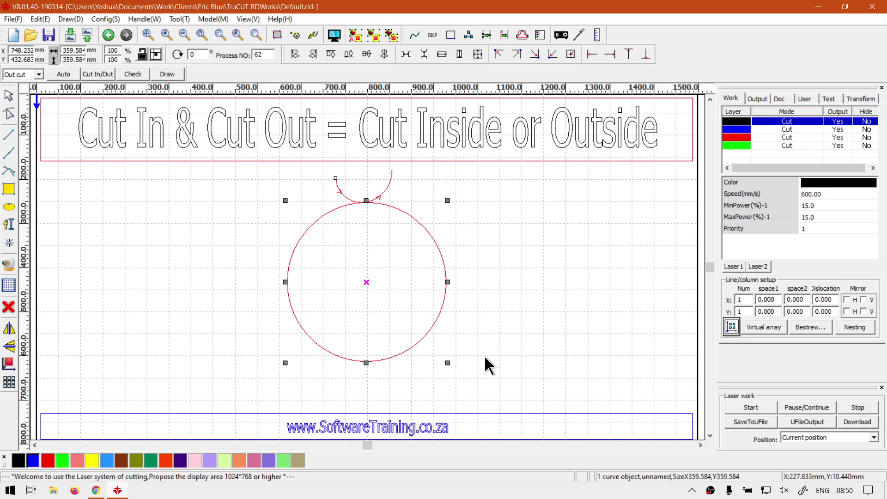
Step: Flip the lead arcs at the circle's top node, shorten the lead-in, then deselect the circle
left_click(164, 77)
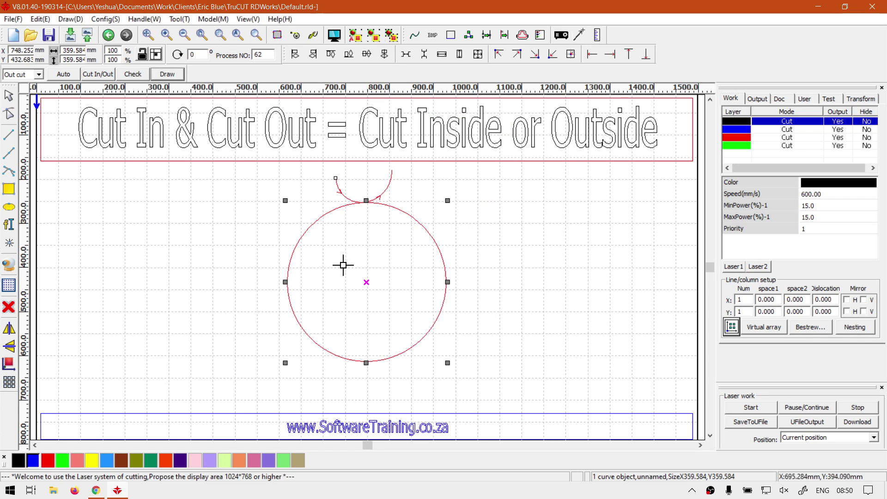
left_click(365, 201)
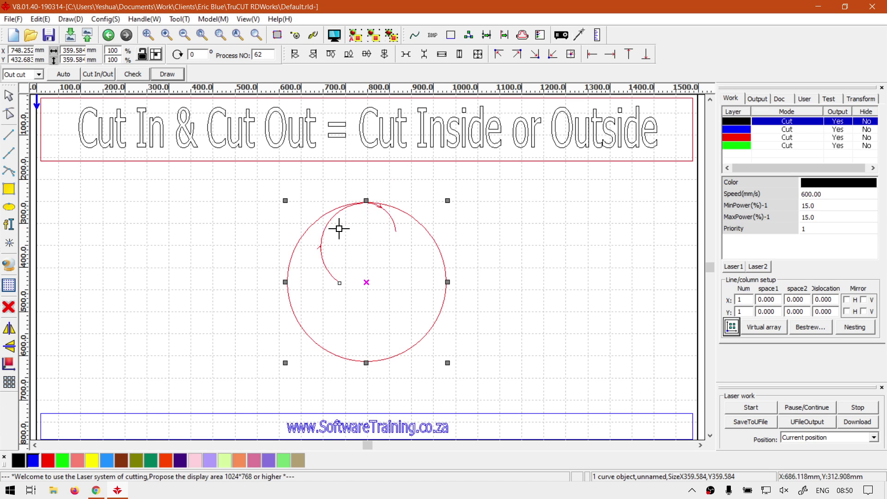
left_click(366, 201)
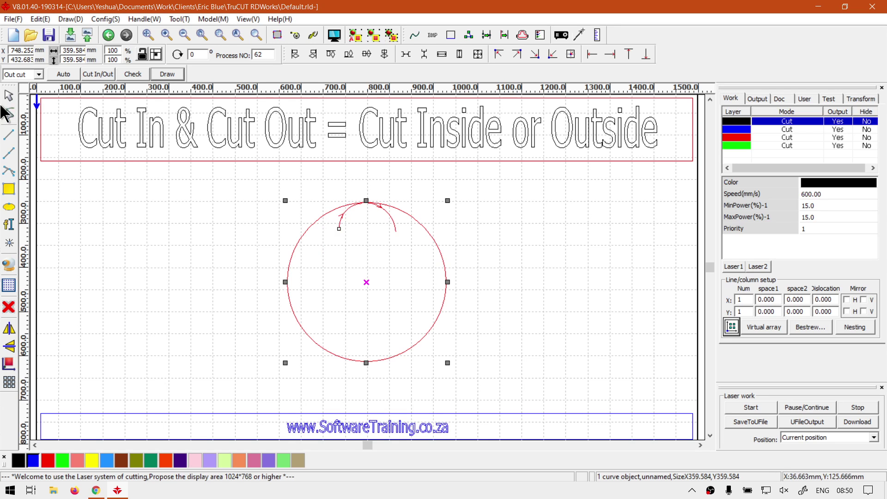
left_click(125, 234)
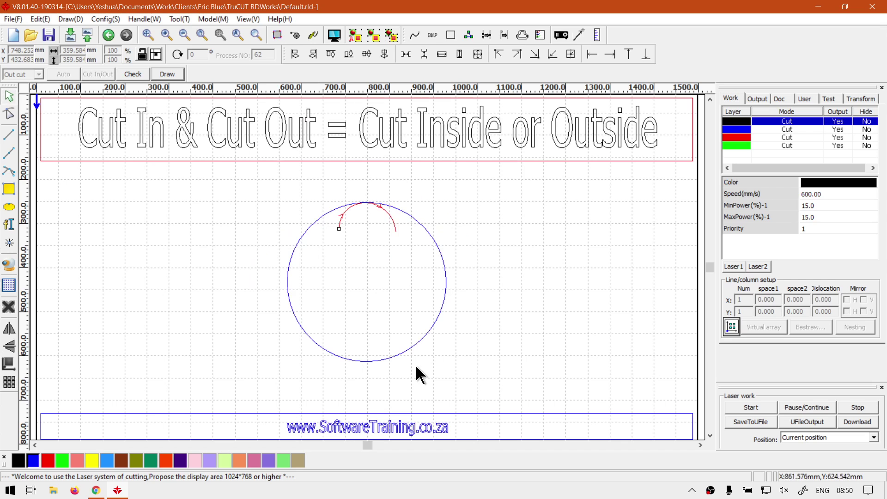
left_click(378, 364)
left_click(105, 74)
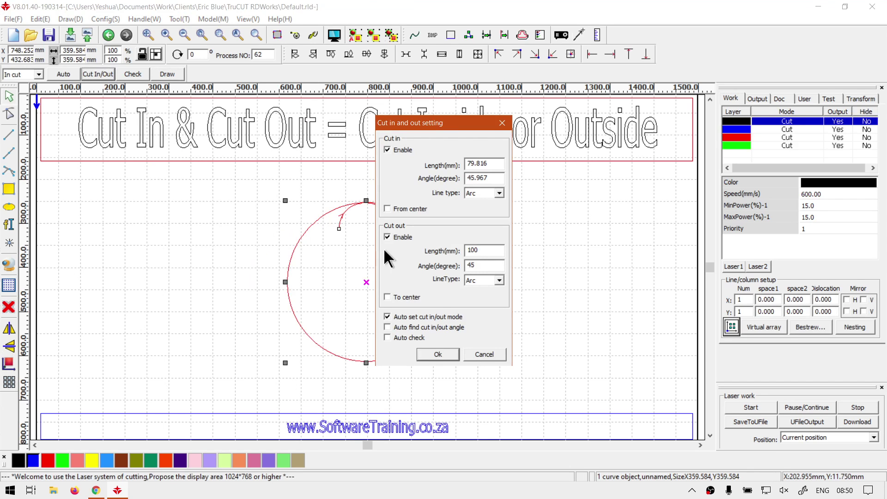
left_click(486, 350)
left_click(518, 287)
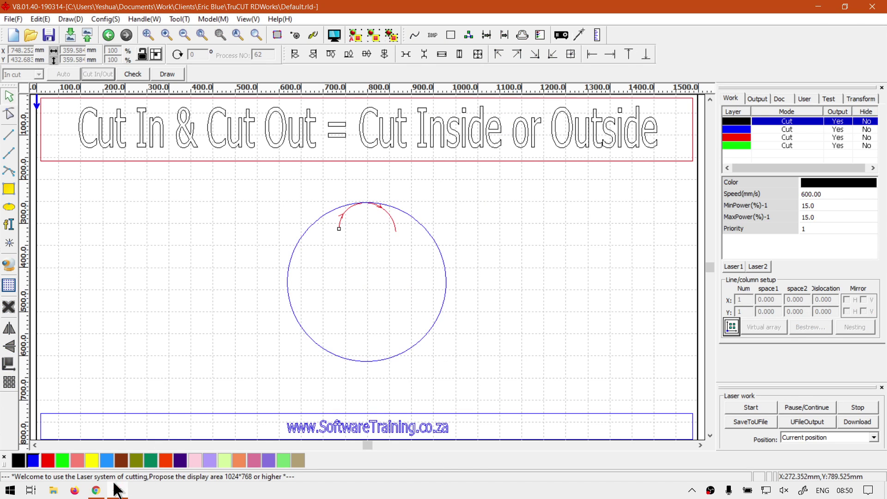
Step: Bring Chrome with the softwaretraining.co.za home page to the front
left_click(94, 491)
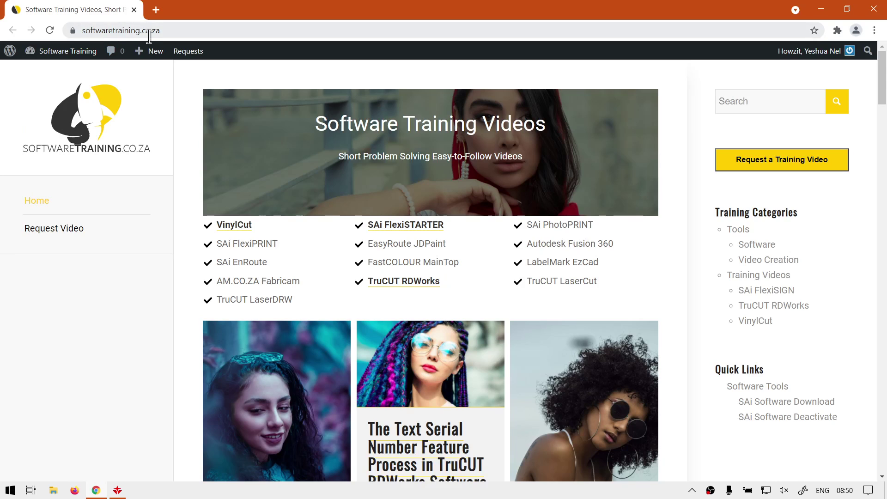